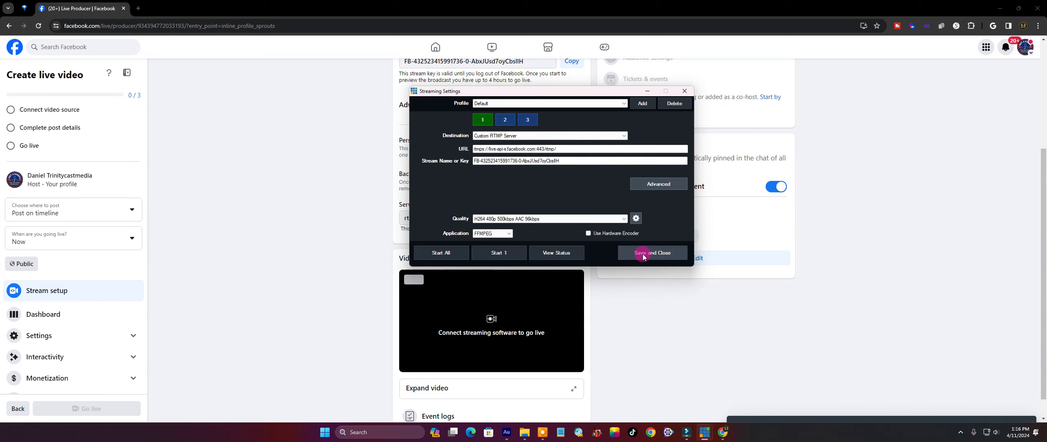
Step: Review the encoder preset options in the streaming quality settings, cancel without changes, and save the streaming settings
click(637, 219)
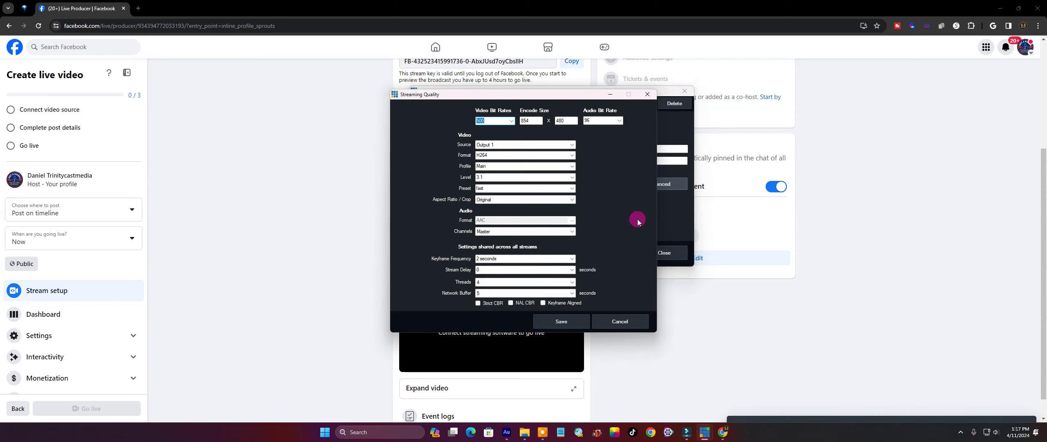
click(570, 188)
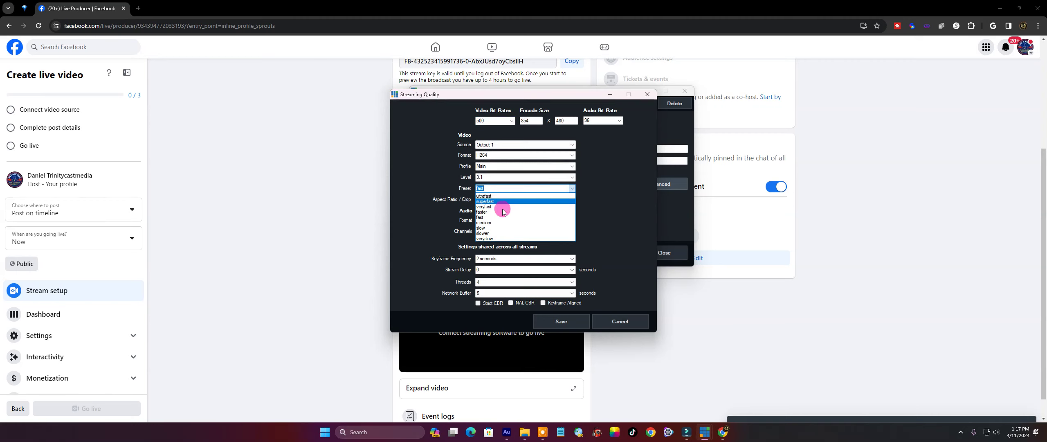
click(591, 194)
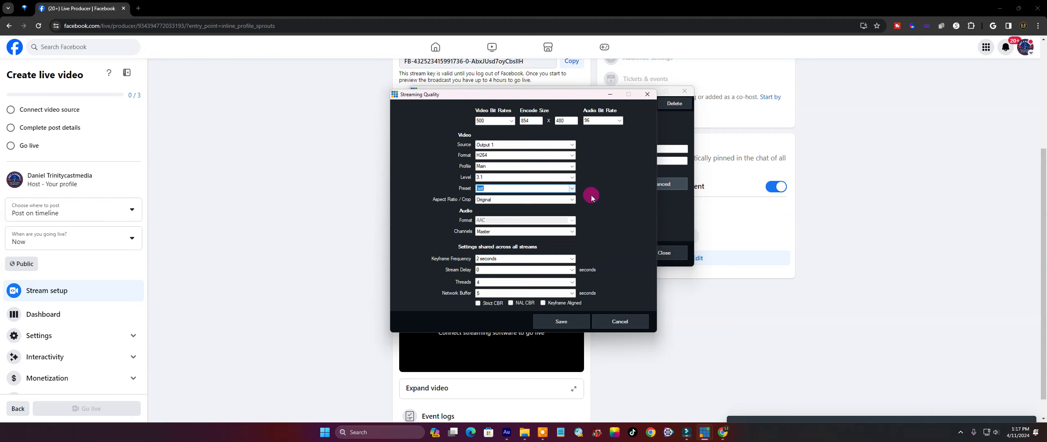
click(625, 318)
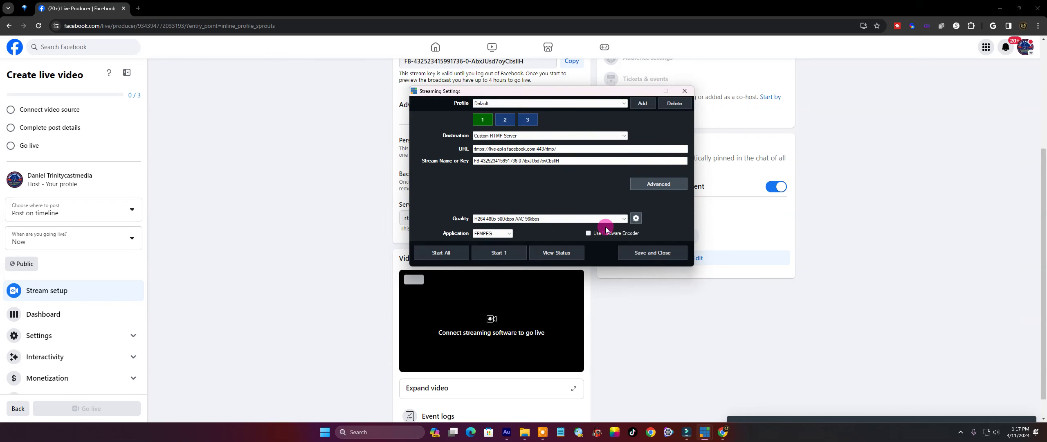
click(642, 255)
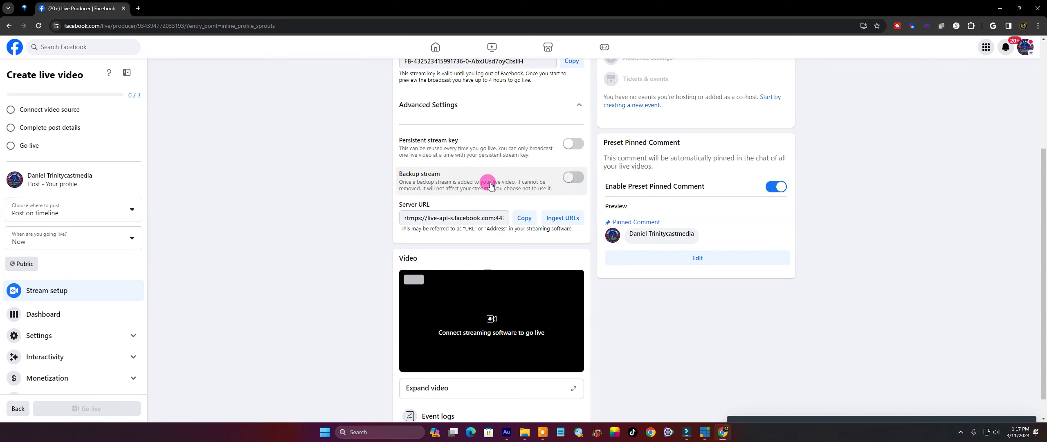
Step: Open the live video's post details and enter "try" as the title
scroll(679, 195, up, 2)
scroll(680, 197, up, 3)
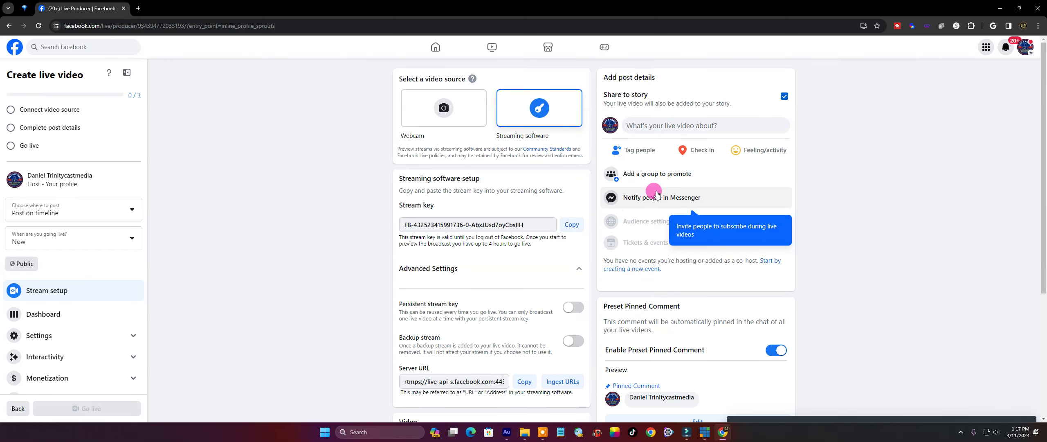
click(659, 125)
click(473, 198)
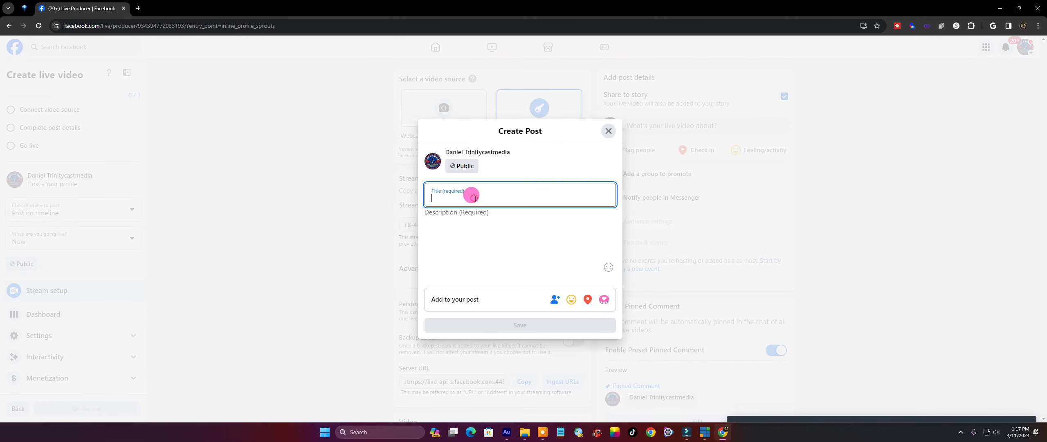
text(try)
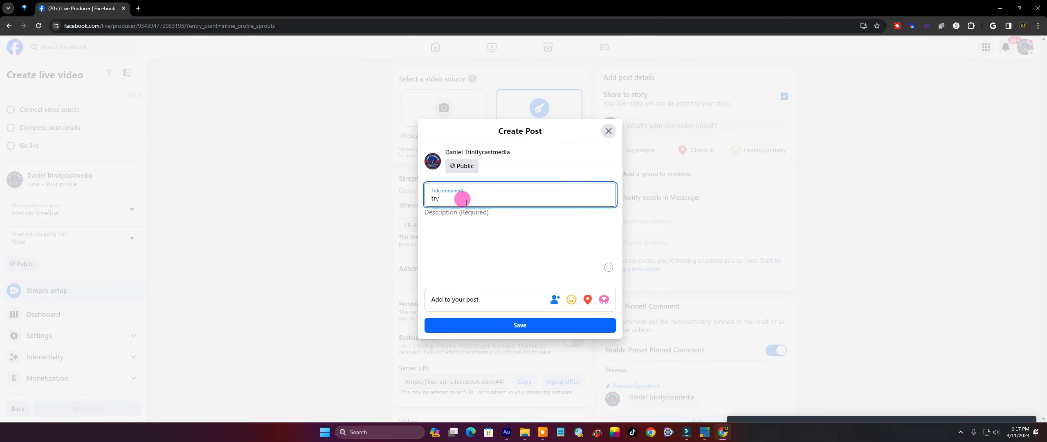
Step: Copy the title "try" into the post description and save the post details
drag(466, 202, 432, 199)
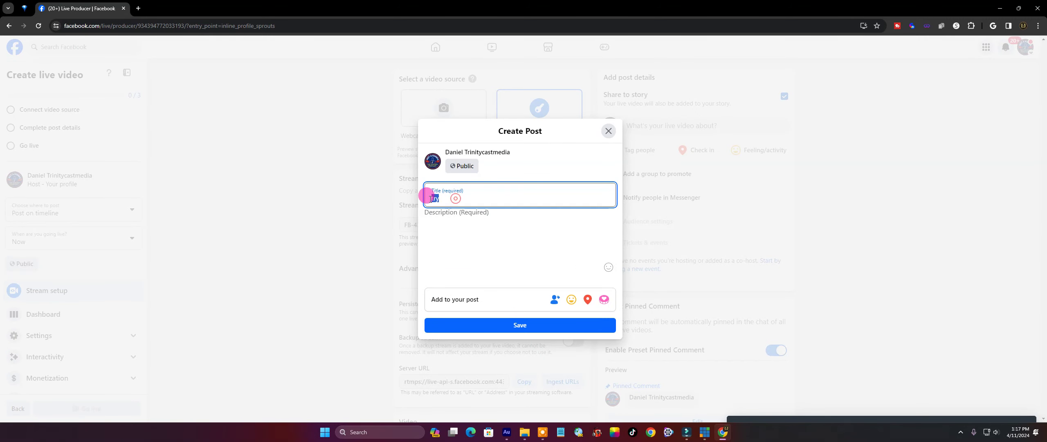
right_click(435, 199)
click(465, 238)
click(462, 222)
right_click(461, 222)
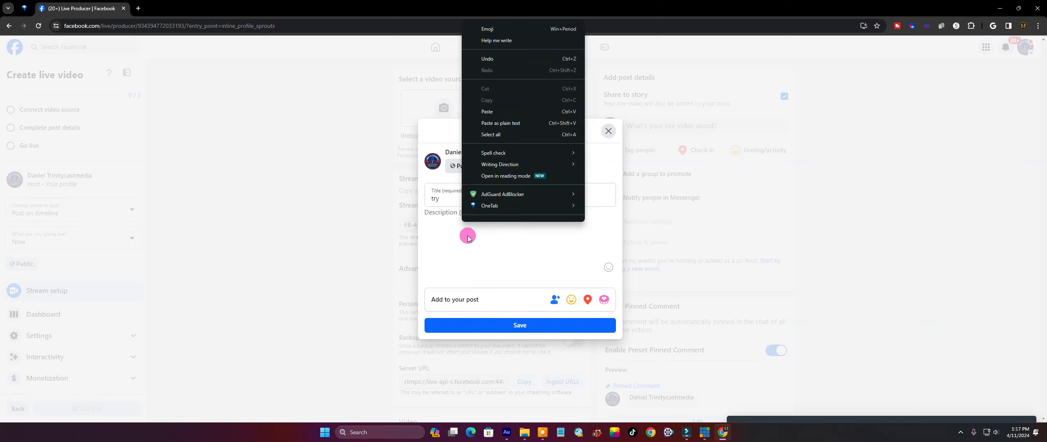
click(486, 116)
click(508, 327)
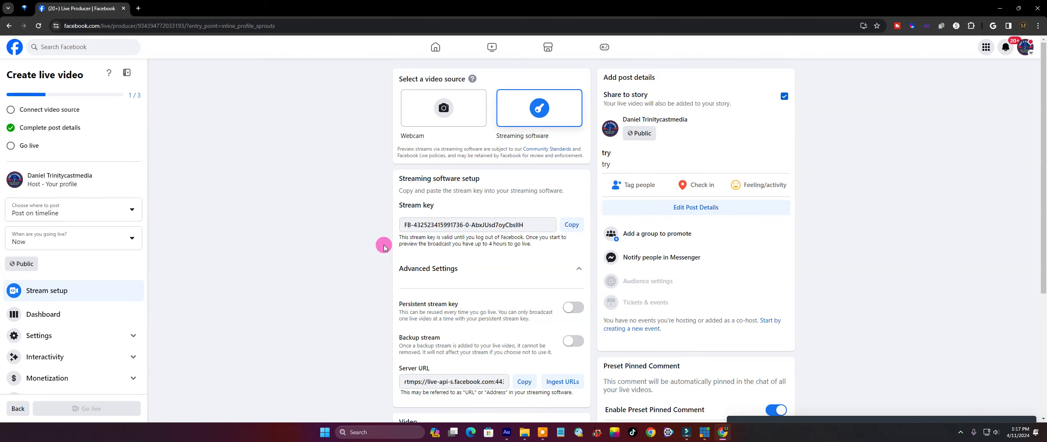
Step: Switch to vMix, play the first video input, and start stream 1 from the streaming settings
click(704, 433)
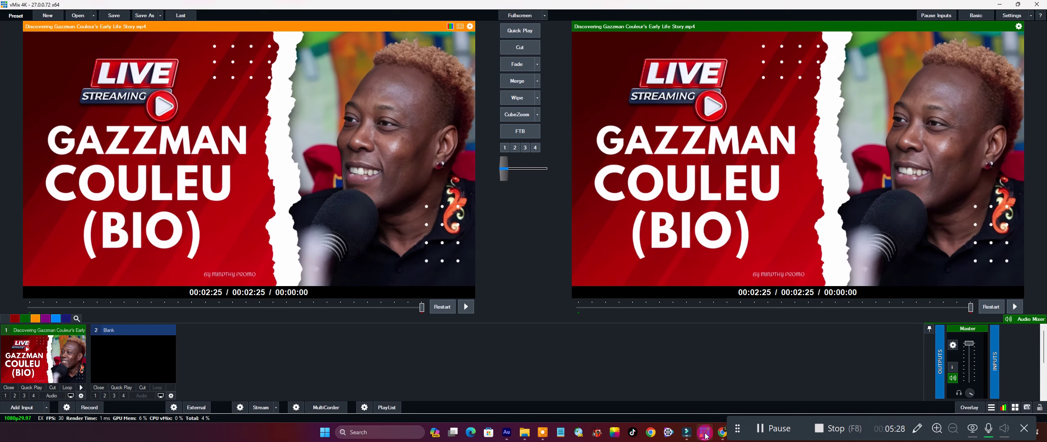
click(81, 388)
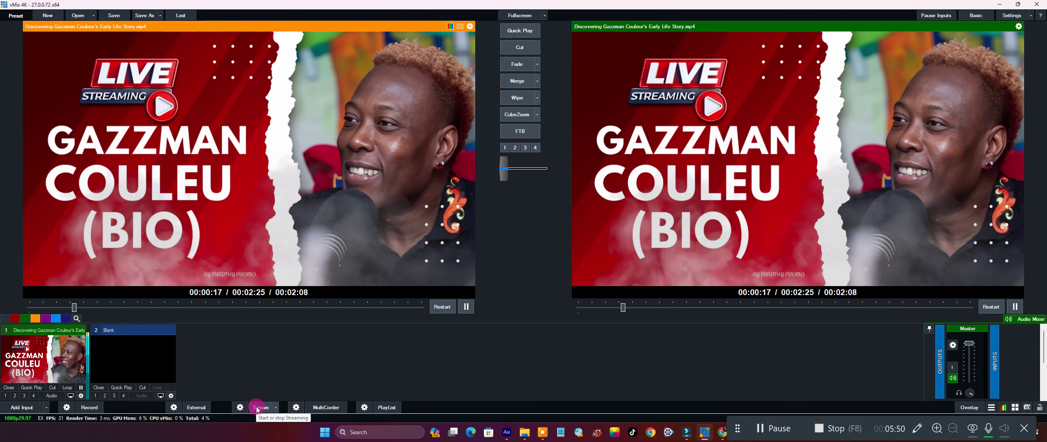
click(240, 406)
click(474, 154)
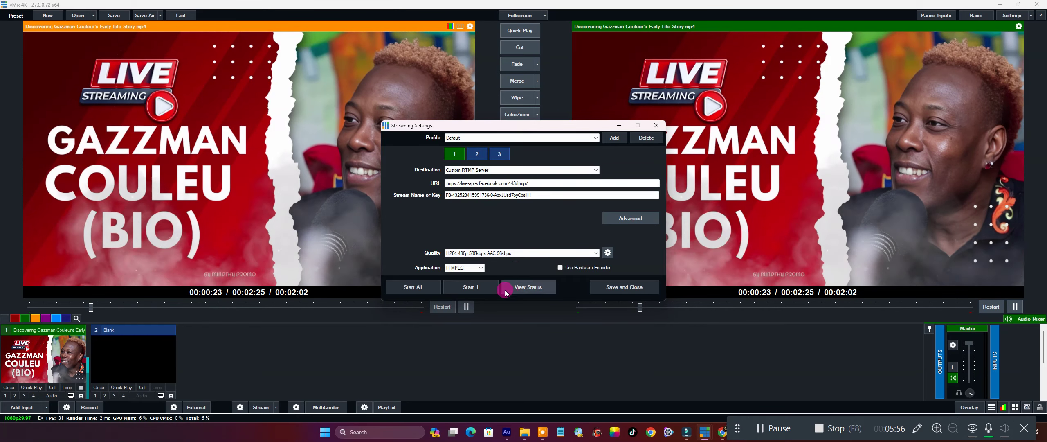
click(471, 288)
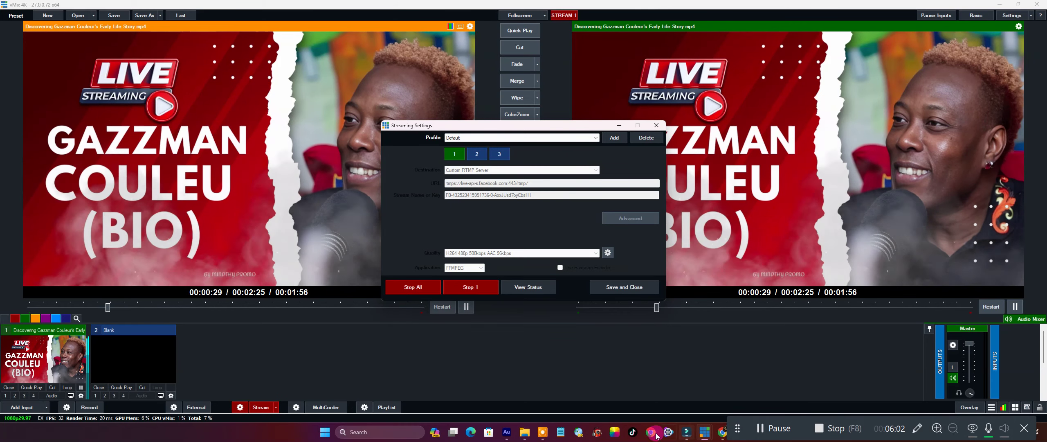
Step: Return to Facebook Live Producer in the browser, check the incoming video preview, and go live
click(720, 436)
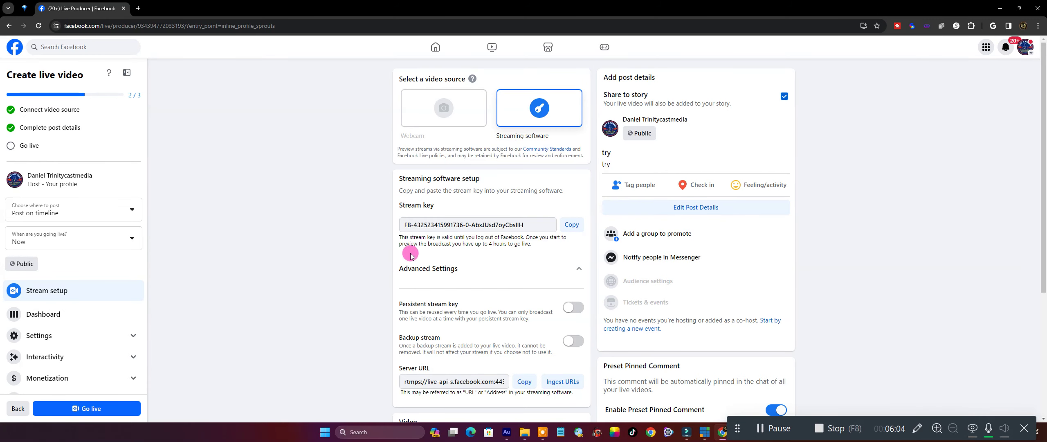
scroll(338, 263, down, 5)
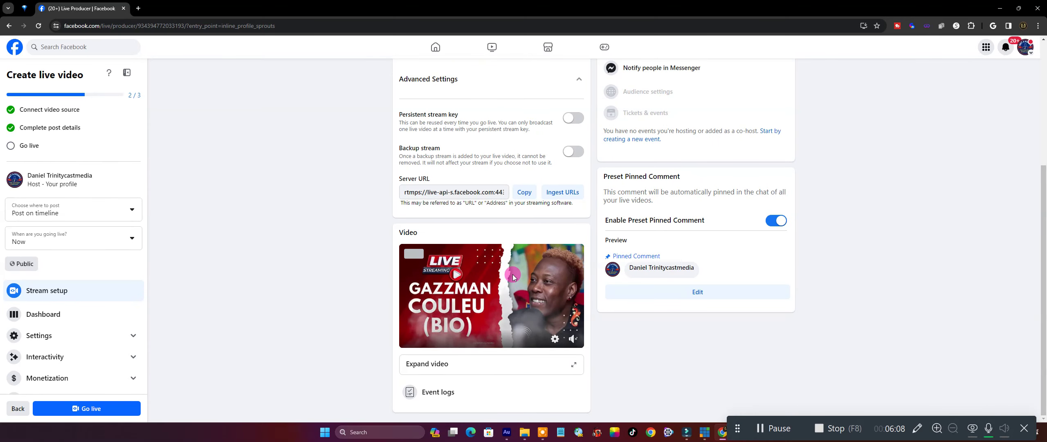
scroll(523, 261, up, 1)
scroll(523, 264, up, 3)
scroll(519, 269, down, 4)
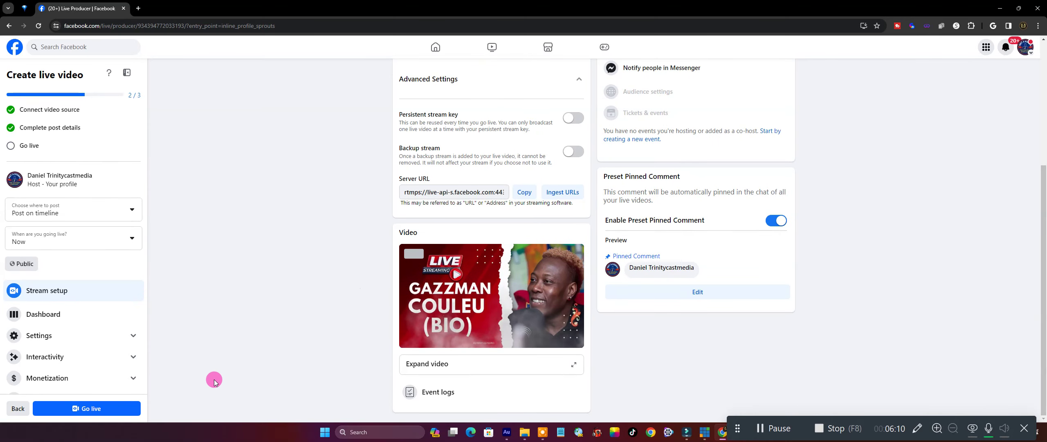
click(81, 407)
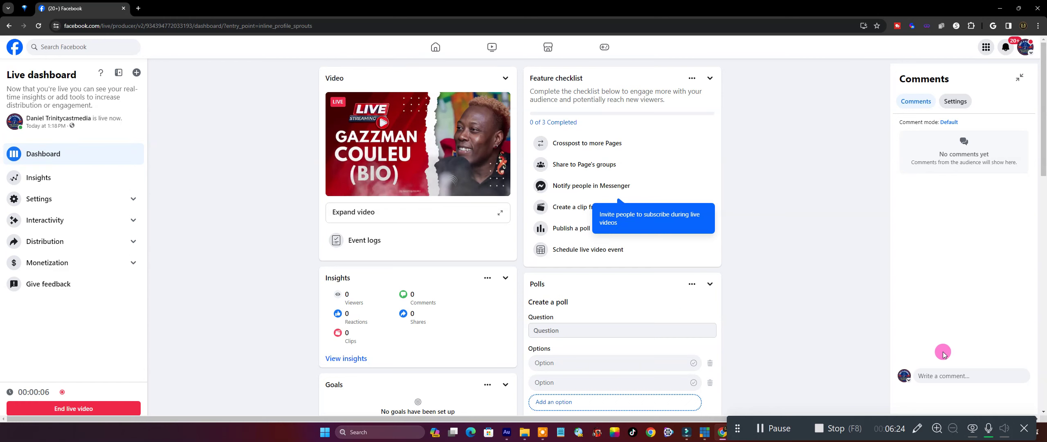
click(949, 370)
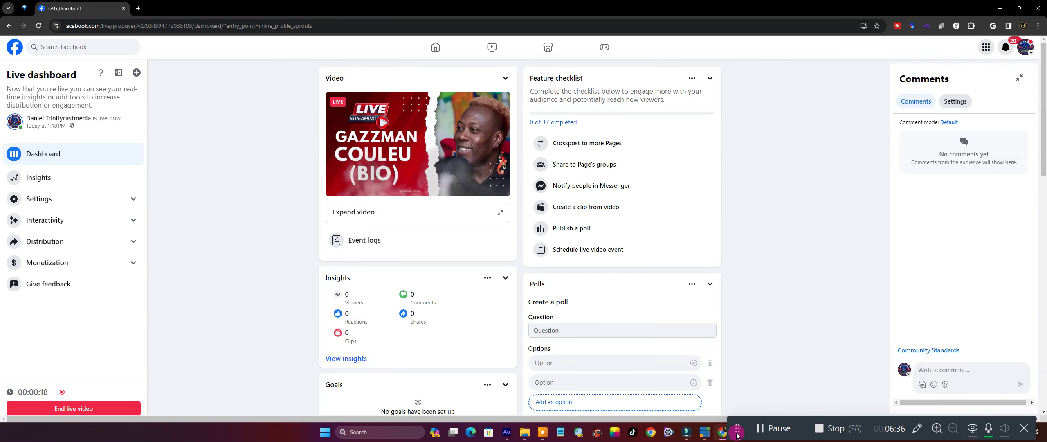
Step: Switch to the main vMix window and turn on the audio of the first video input
mouse_move(706, 434)
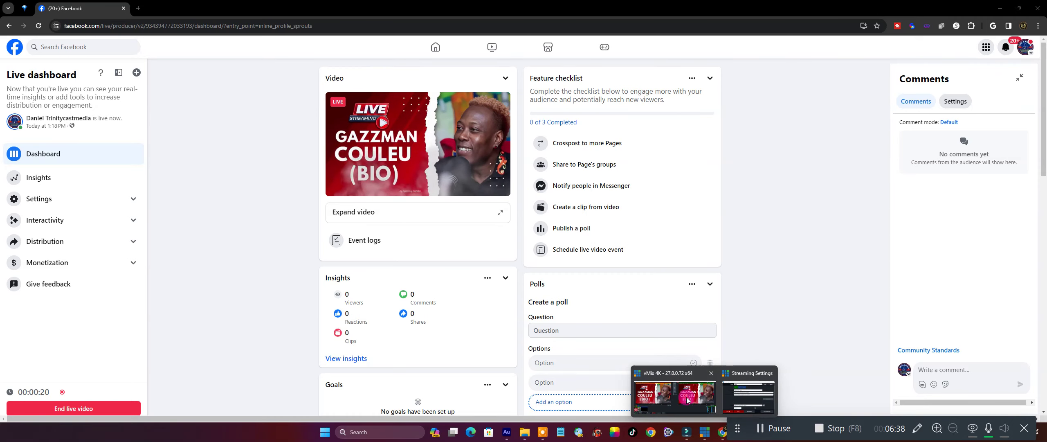
click(690, 374)
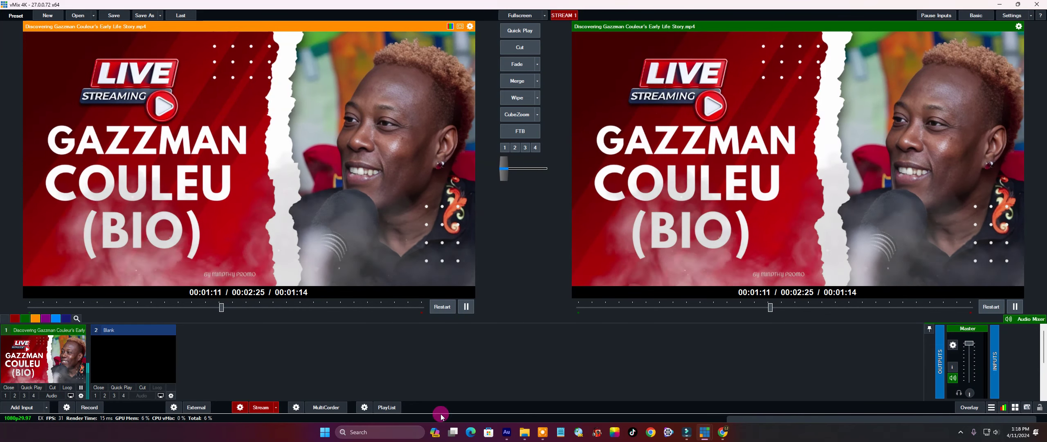
click(51, 394)
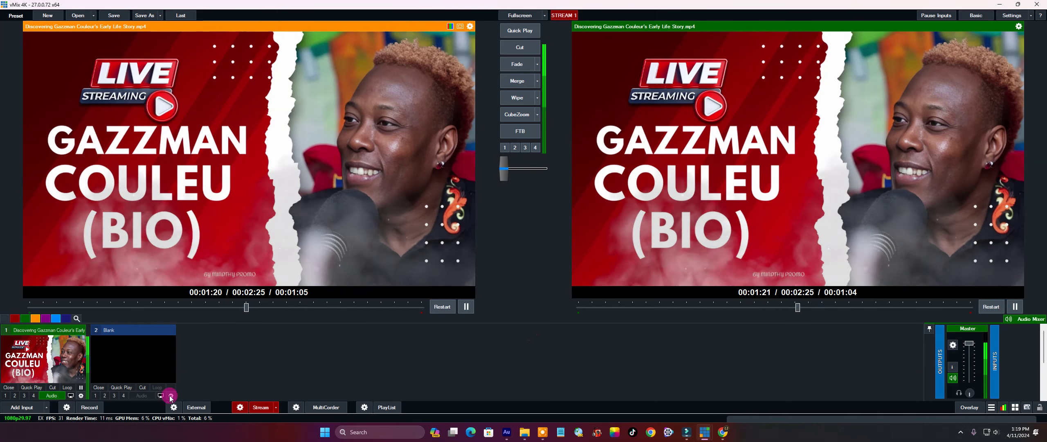
click(16, 407)
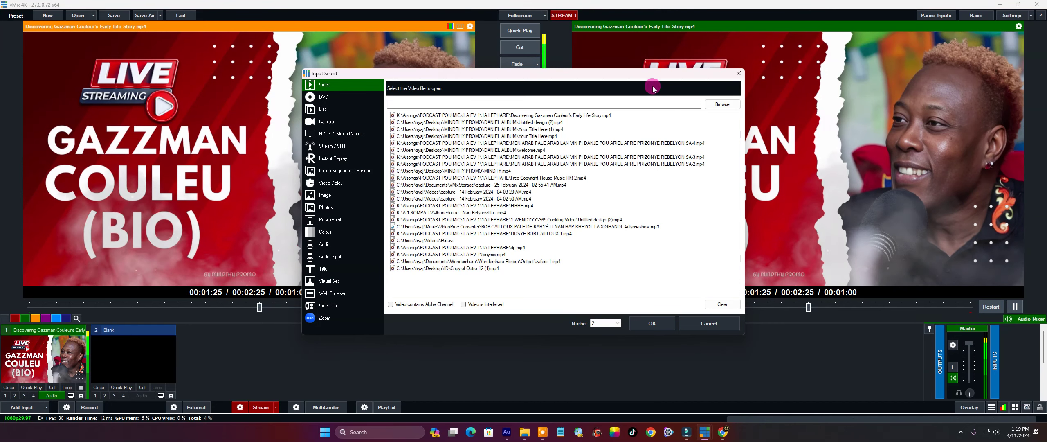
click(737, 73)
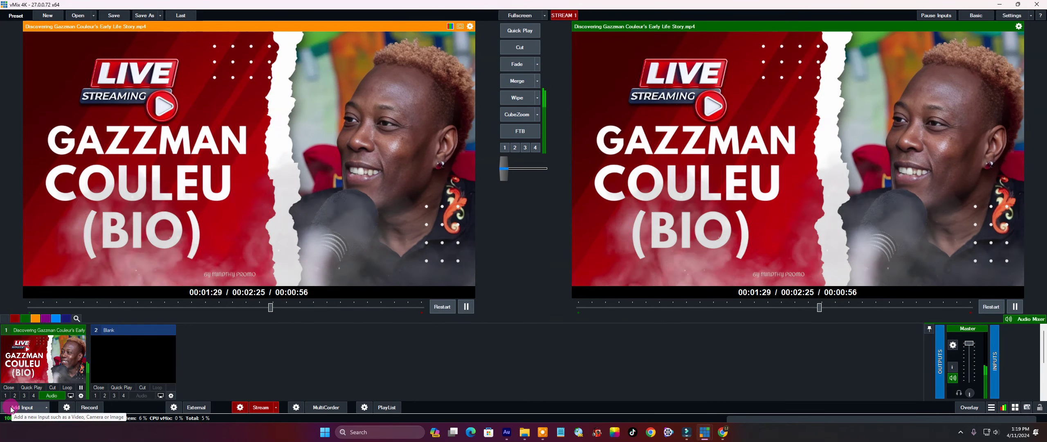
click(17, 407)
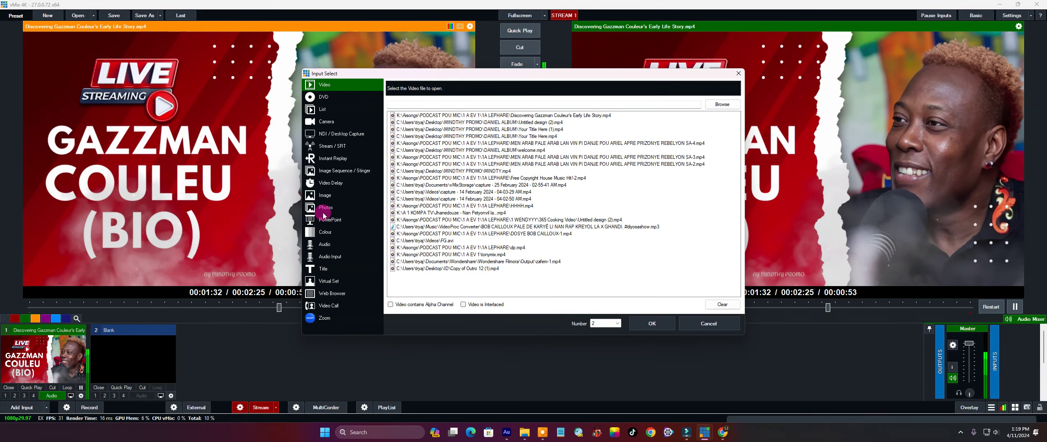
click(738, 75)
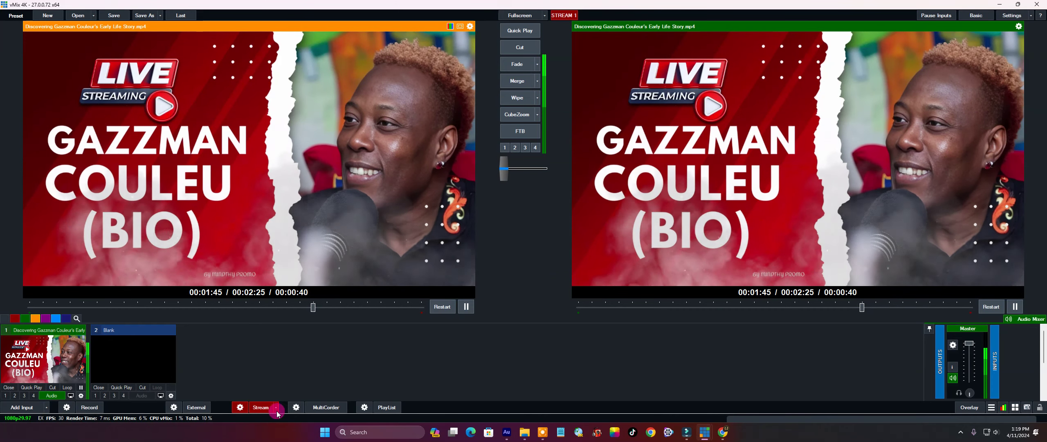
Step: Stop the running stream in vMix and confirm the stop
click(256, 407)
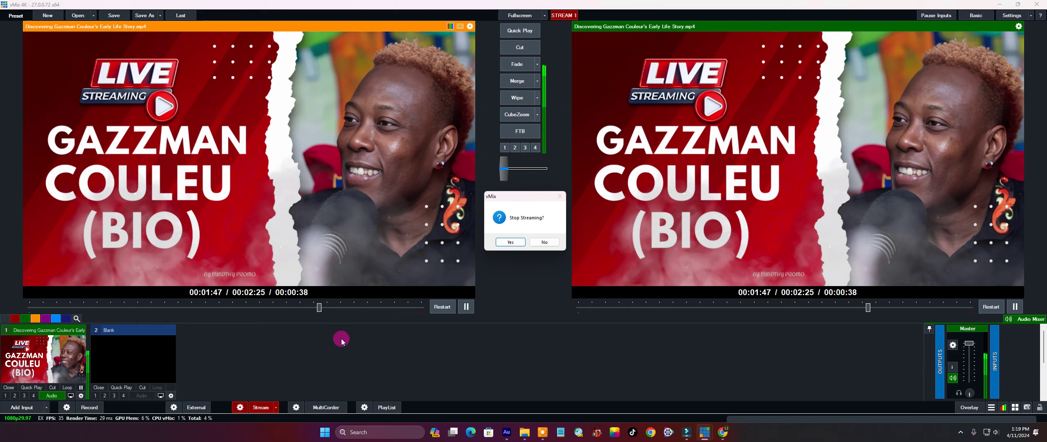
click(501, 243)
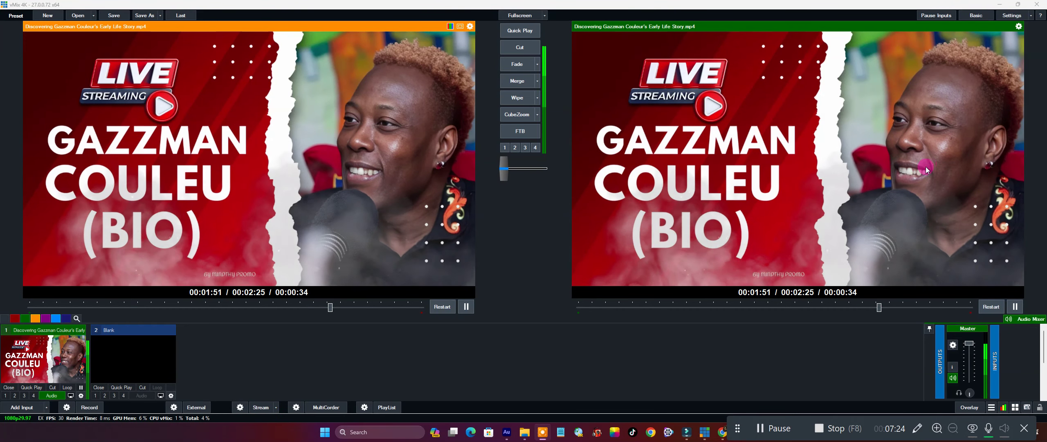
click(815, 437)
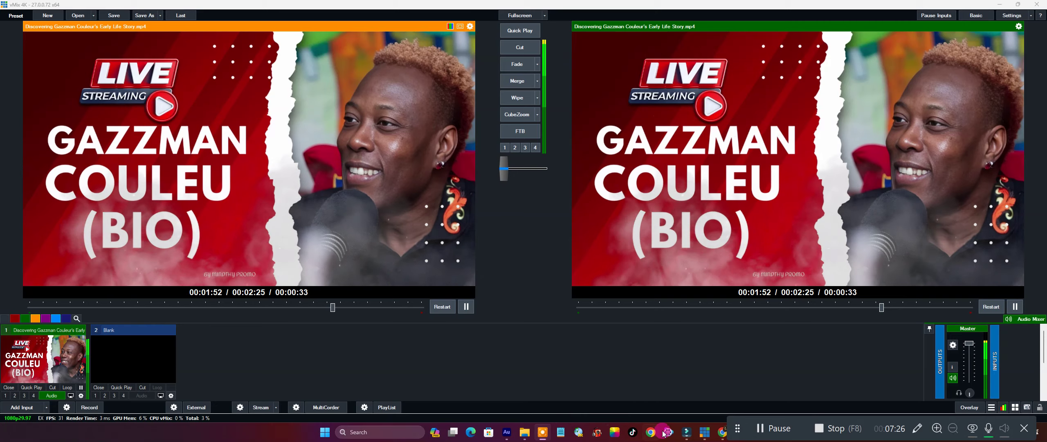
Step: Switch back to the Facebook live dashboard and rate the ended broadcast's quality five stars
click(721, 434)
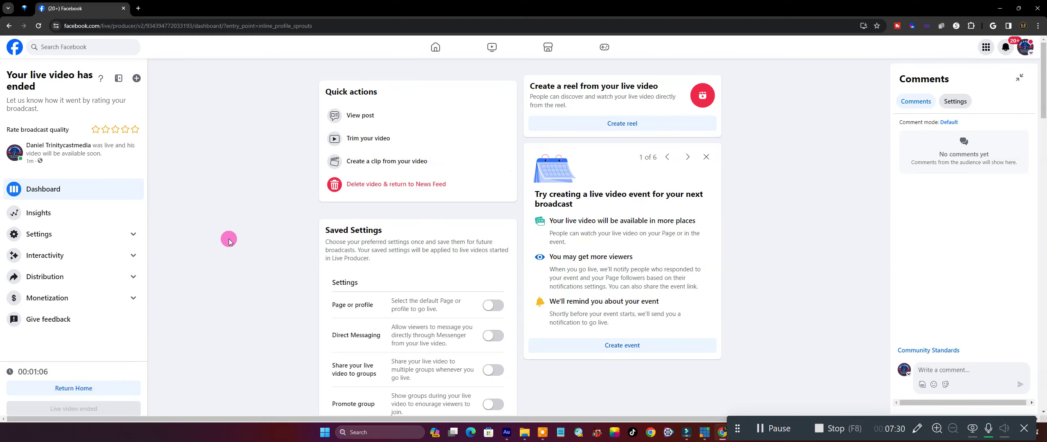
scroll(246, 251, down, 2)
click(134, 129)
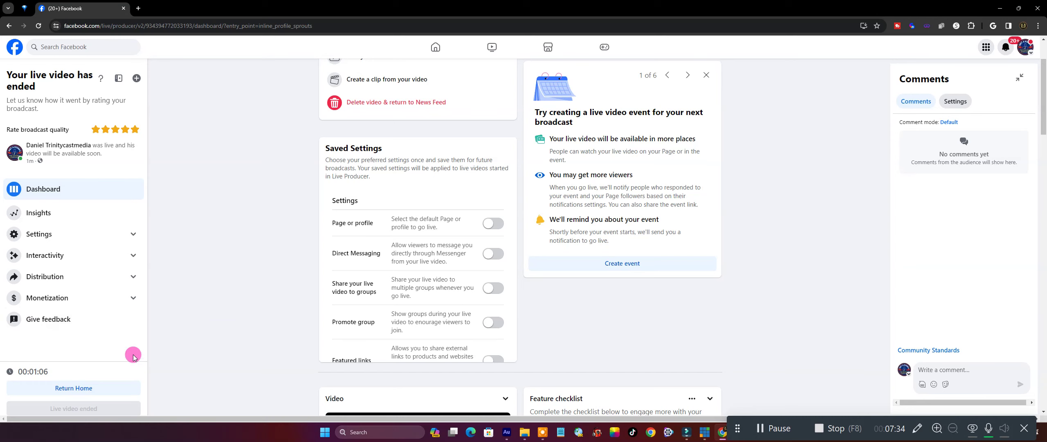
Step: Return to the Live Producer home page and begin setting up a new live video
scroll(450, 211, down, 2)
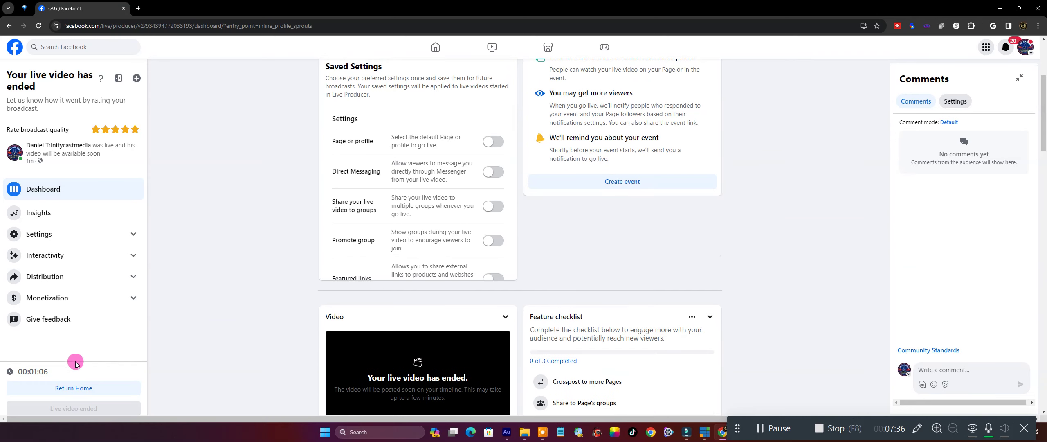
click(57, 384)
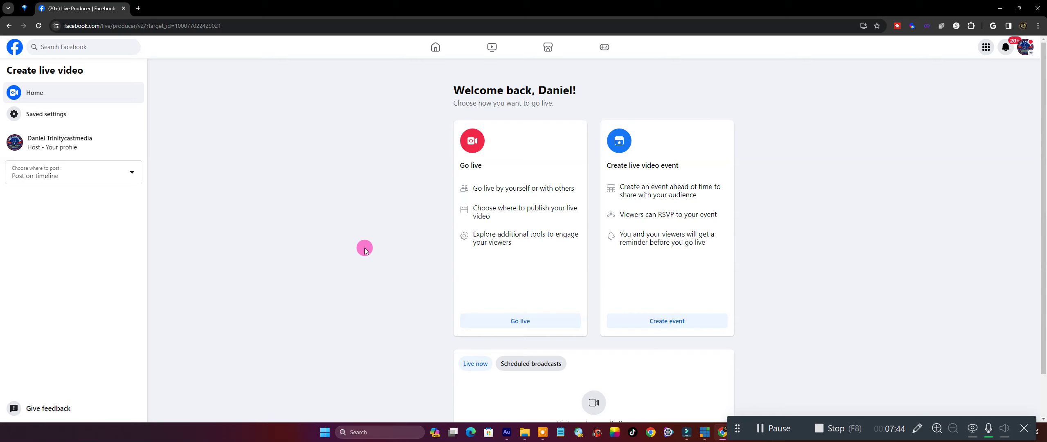
click(512, 320)
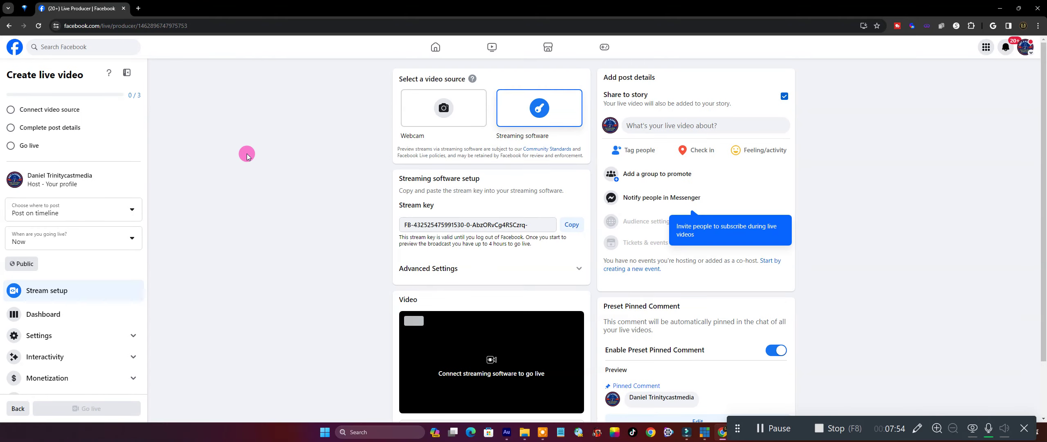
Step: Copy the stream key for the new live video and turn off sharing it to the story
scroll(425, 257, down, 1)
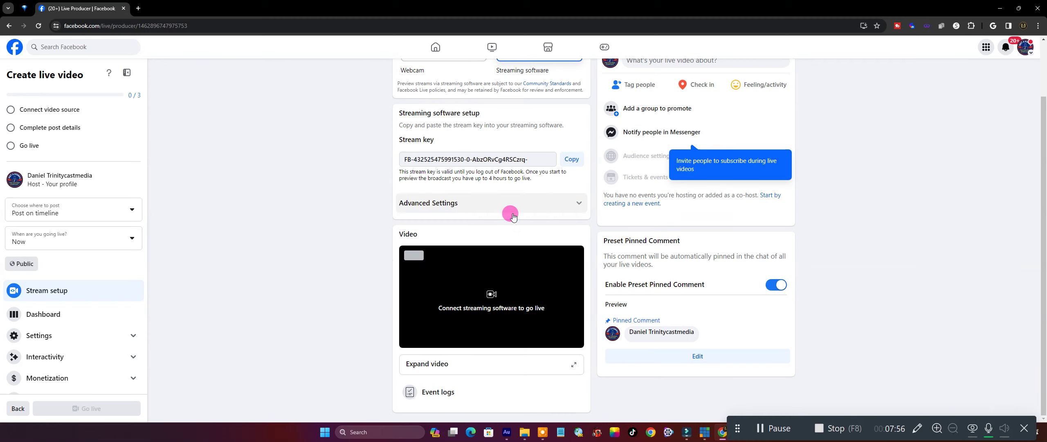
scroll(564, 221, up, 1)
click(572, 225)
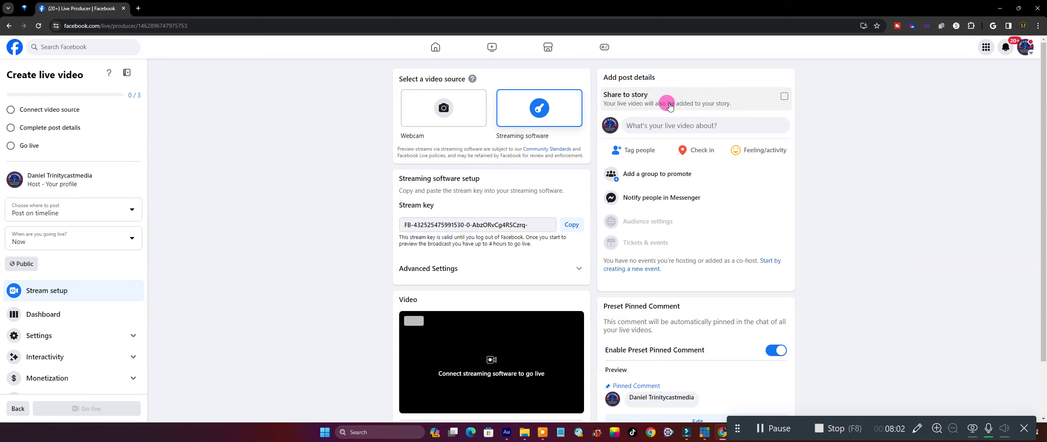
Step: Add post details with the title "g" and the description "g", and save the post
click(691, 127)
click(470, 198)
text(g)
click(454, 224)
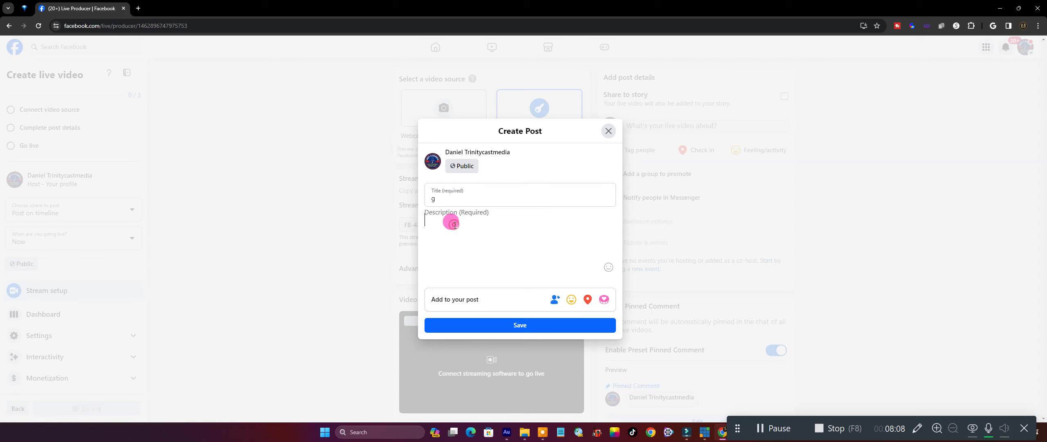
text(g)
click(517, 324)
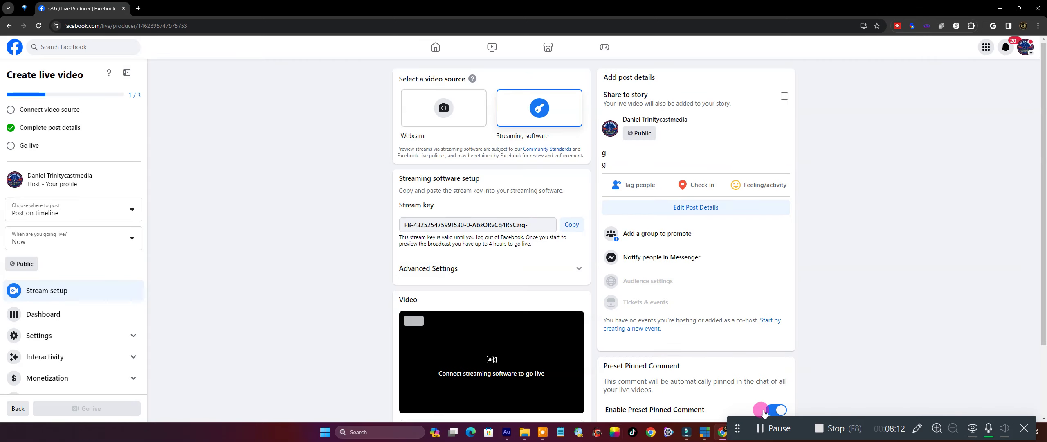
Step: Switch to vMix's Streaming Settings window and replace the old stream key with the newly copied one
scroll(728, 352, down, 2)
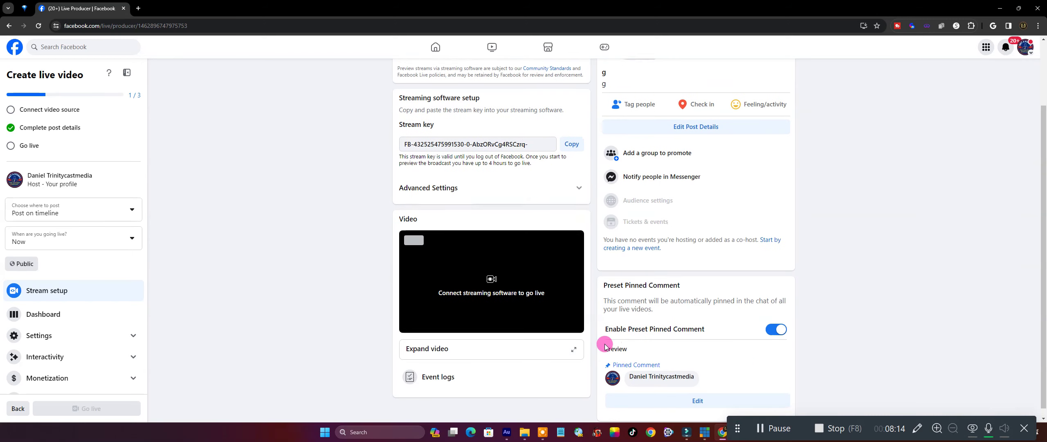
mouse_move(704, 431)
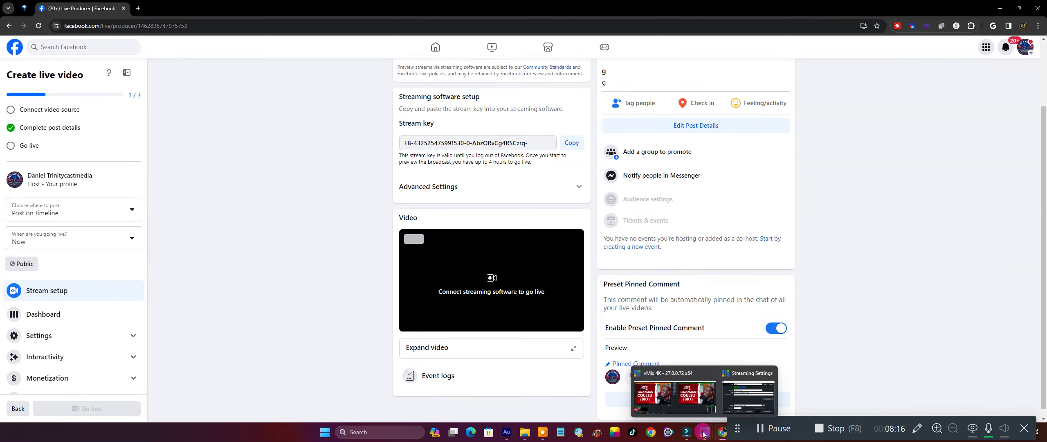
click(726, 414)
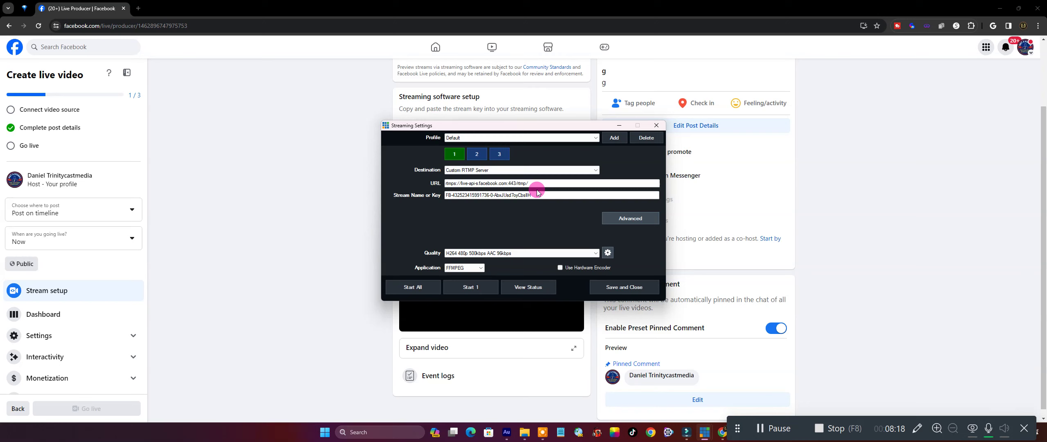
drag(538, 195, 446, 200)
right_click(450, 196)
click(480, 232)
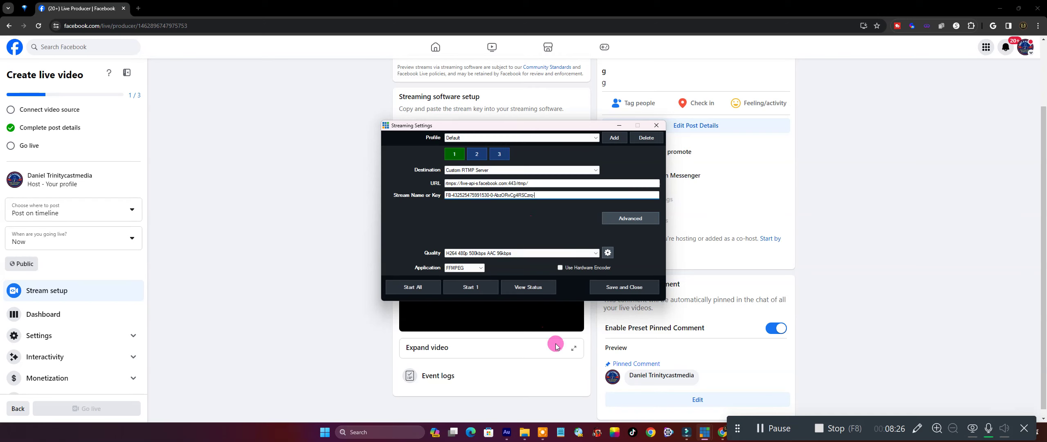
Step: Copy the stream key again from Facebook, return to vMix's Streaming Settings, and save and close them
click(722, 190)
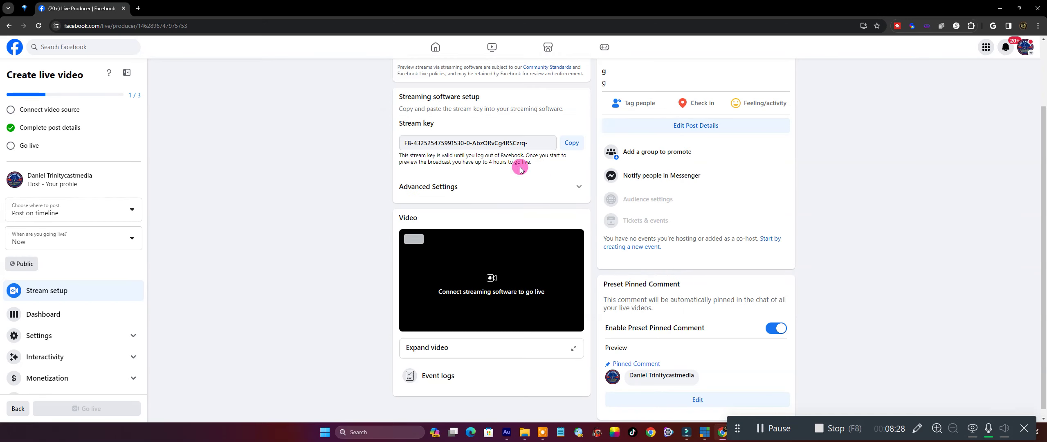
click(571, 143)
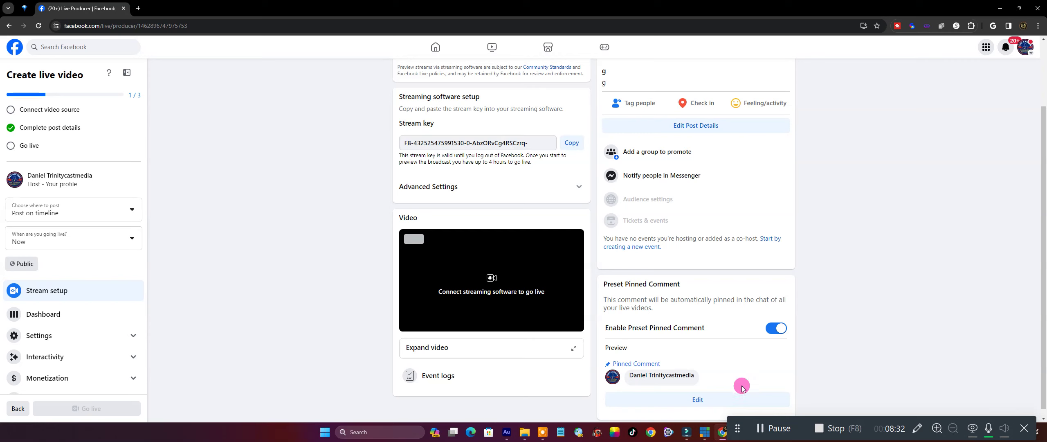
mouse_move(712, 429)
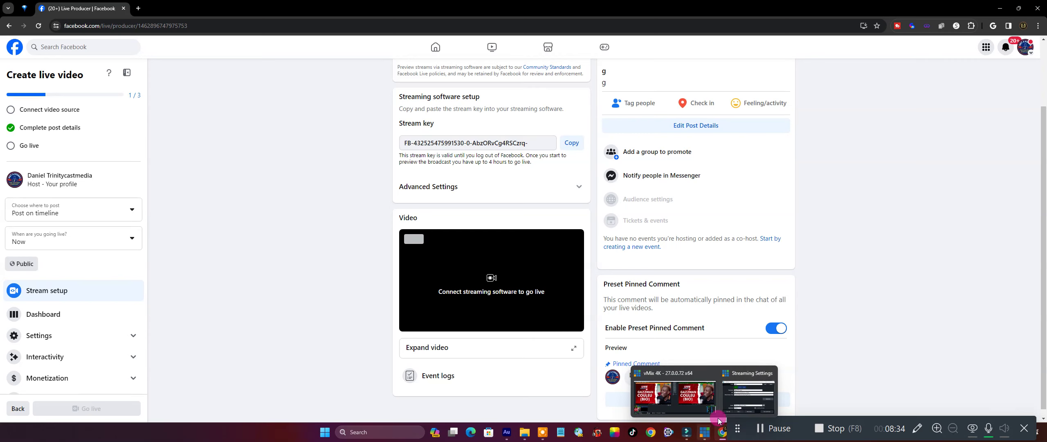
click(748, 393)
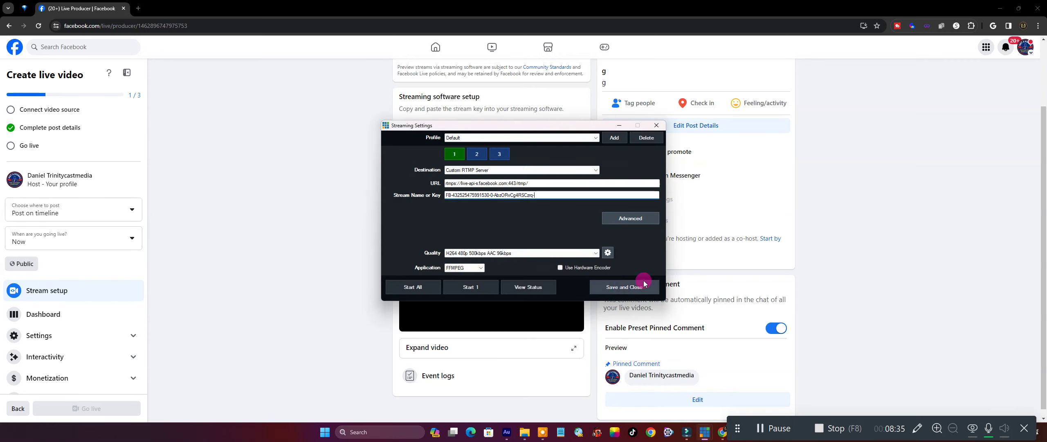
click(621, 288)
Step: Bring up the main vMix window, reopen the streaming settings, and start stream 1
click(706, 434)
click(500, 330)
click(174, 407)
click(240, 407)
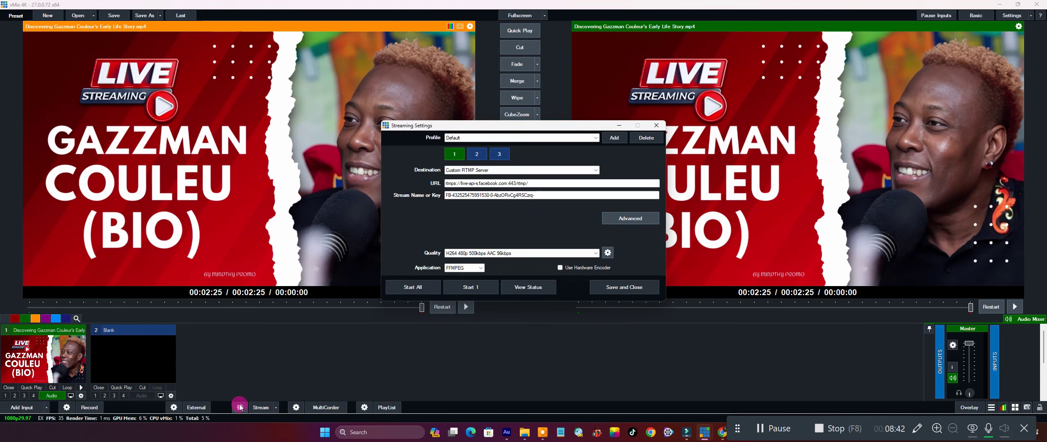
click(456, 154)
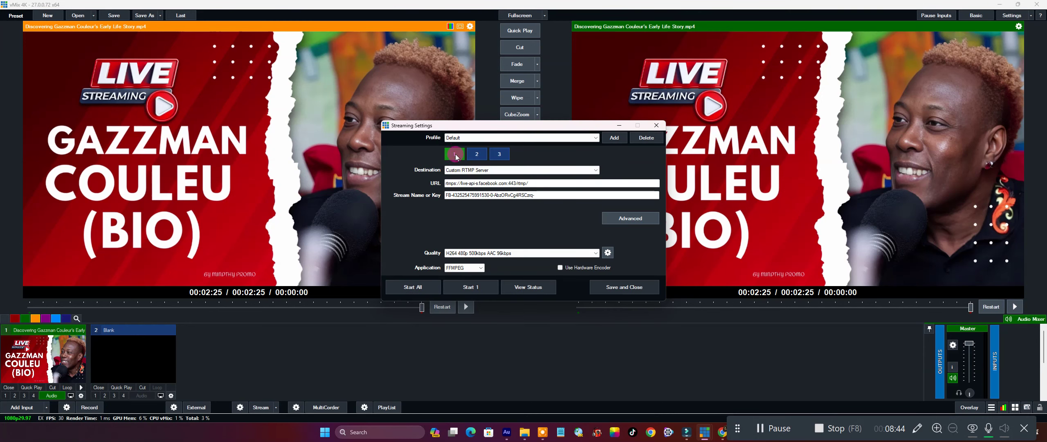
click(468, 288)
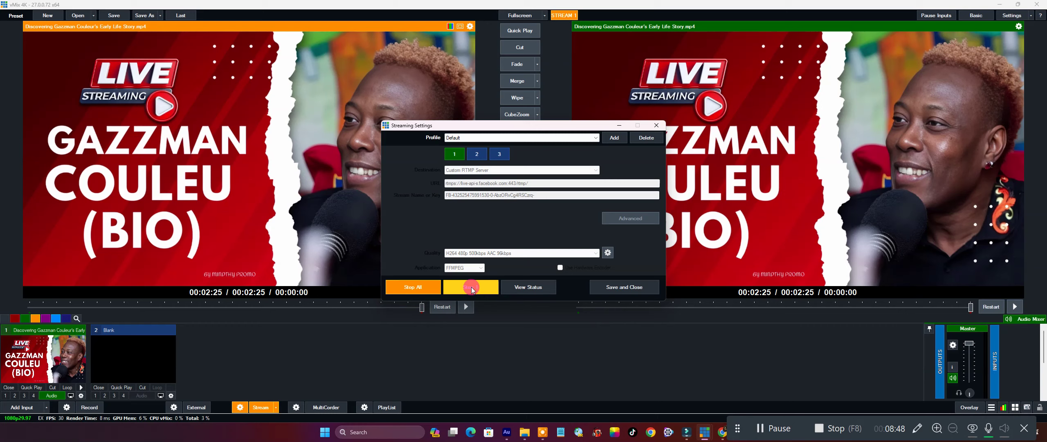
Step: Switch to Facebook Live Producer, go live with the new video, and look through the live dashboard
click(719, 435)
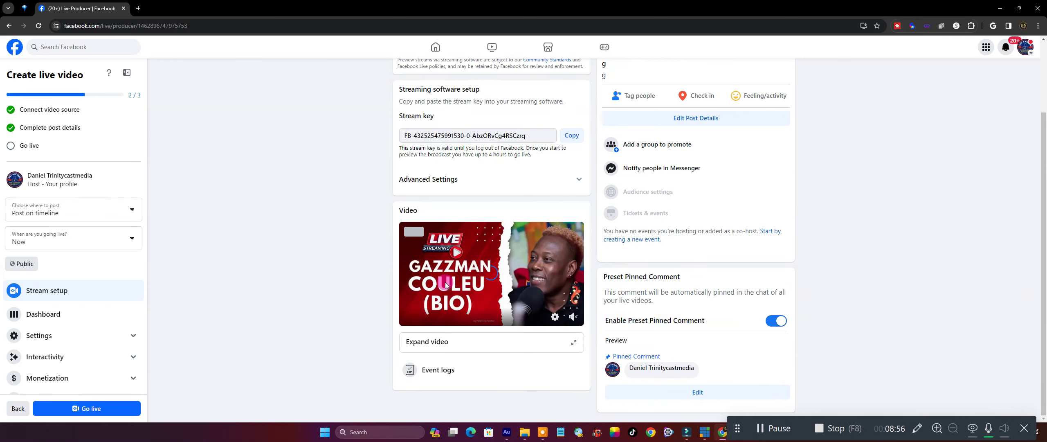
click(79, 410)
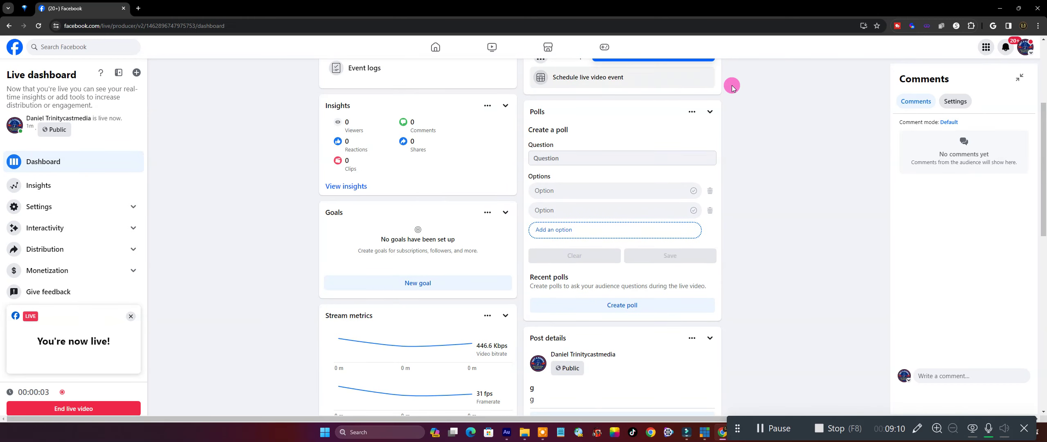
scroll(708, 165, down, 4)
scroll(556, 208, up, 8)
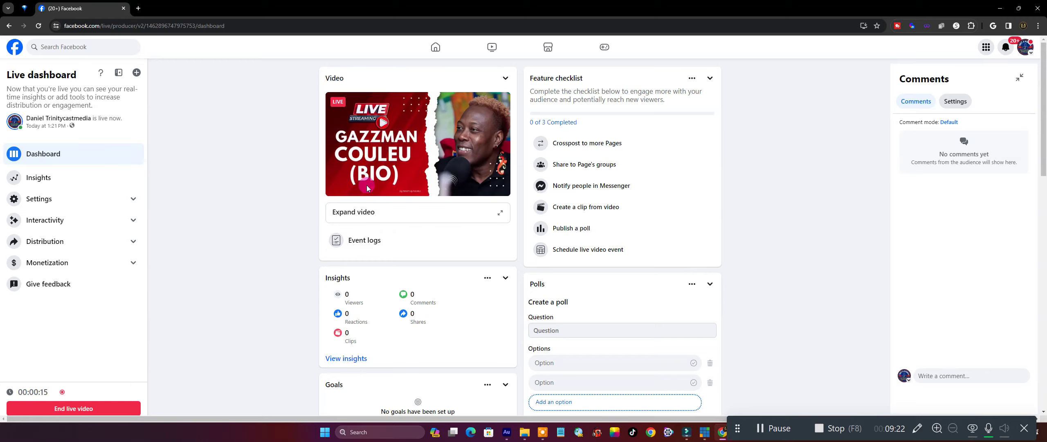
scroll(451, 196, down, 10)
scroll(802, 272, up, 10)
Step: Switch to vMix to review the running stream's key in the streaming settings, and return to the Facebook live dashboard
click(705, 433)
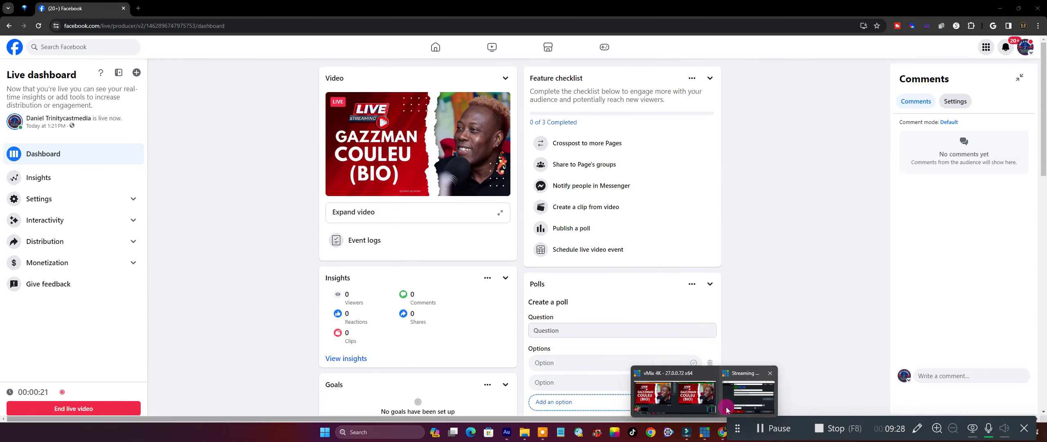
click(695, 397)
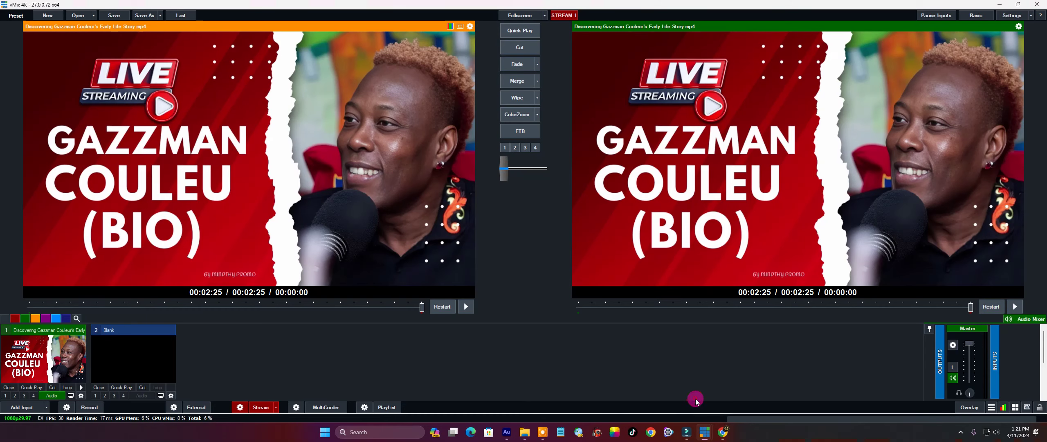
click(238, 408)
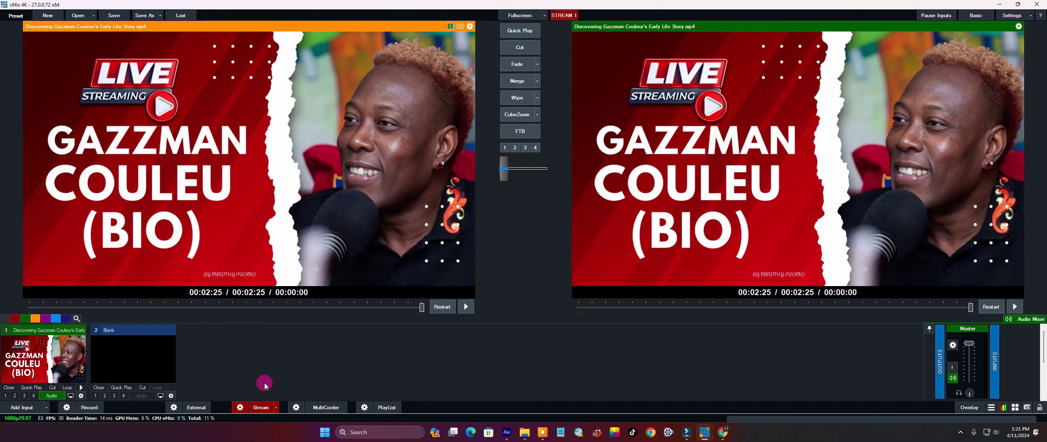
click(240, 407)
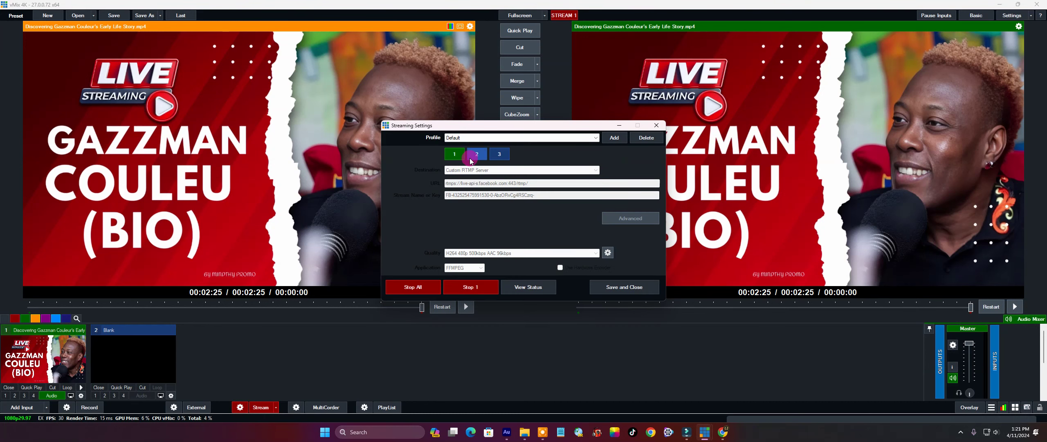
drag(502, 197, 524, 199)
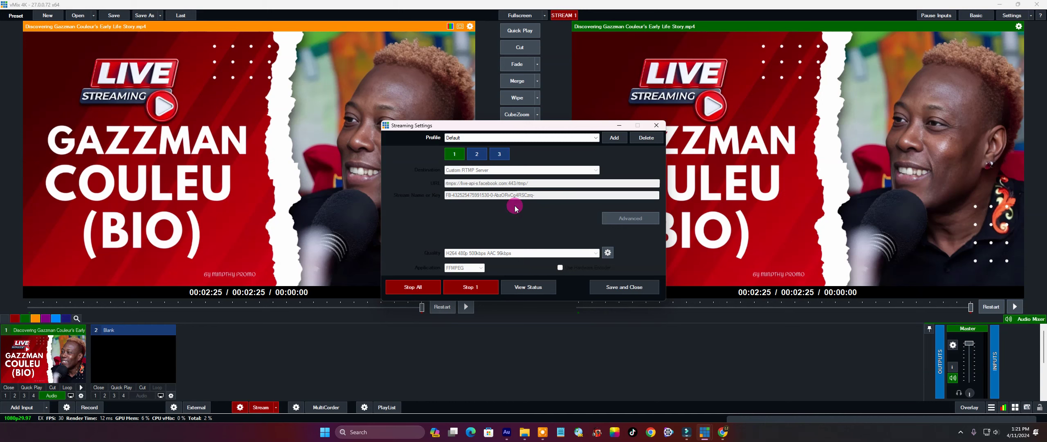
click(722, 434)
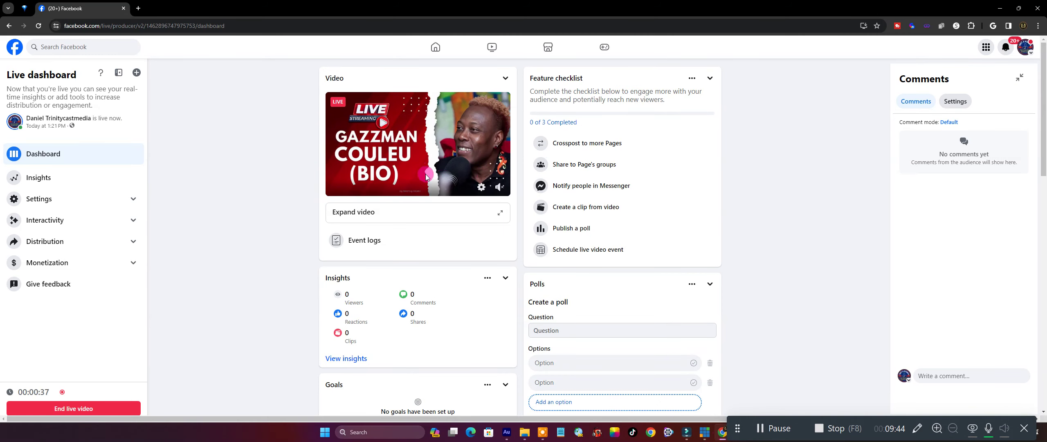